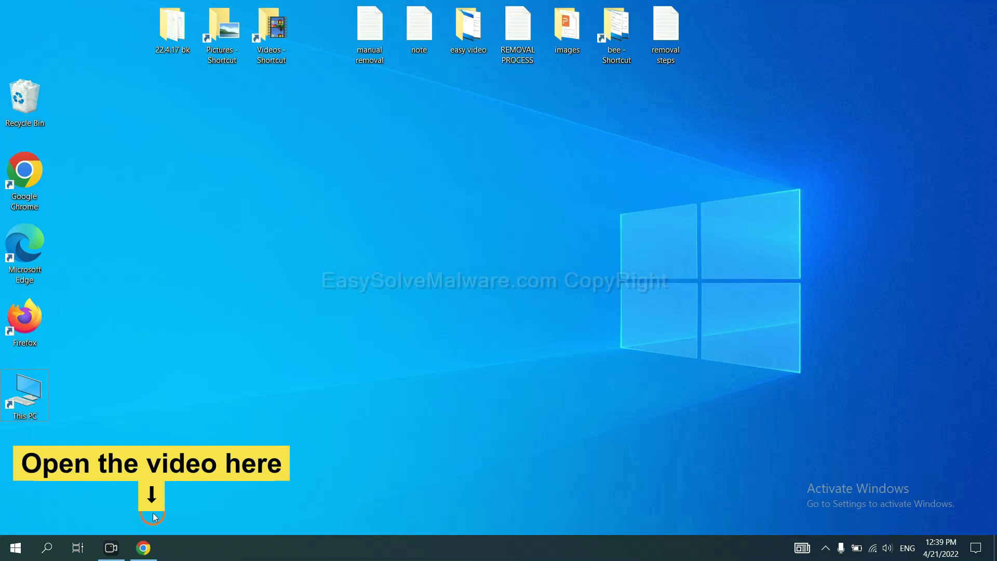
Follow the description's easysolvemalware.com removal-guide link and download the SpyHunter for Windows installer
{"action": "left_click", "coordinate": [148, 545]}
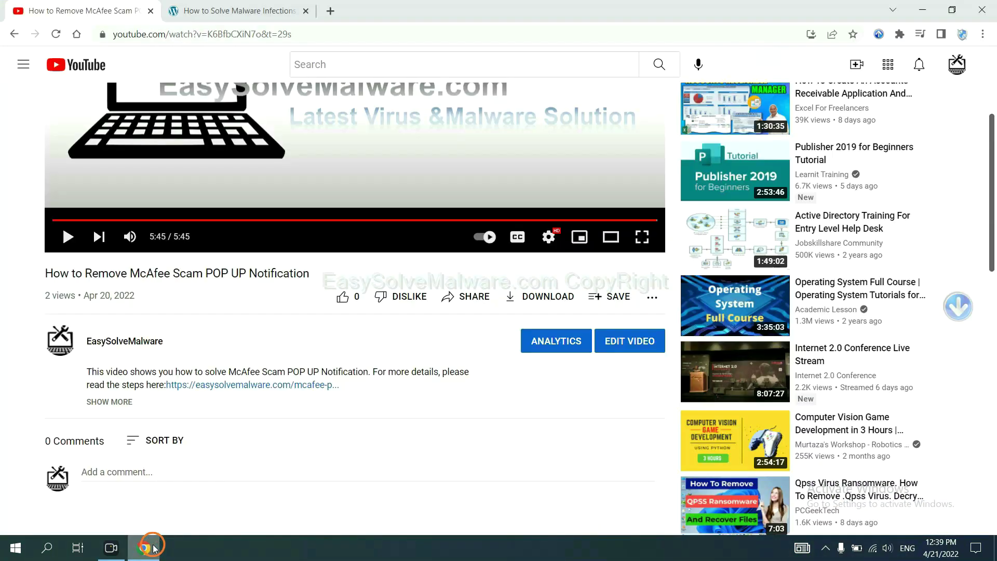
{"action": "left_click", "coordinate": [275, 387]}
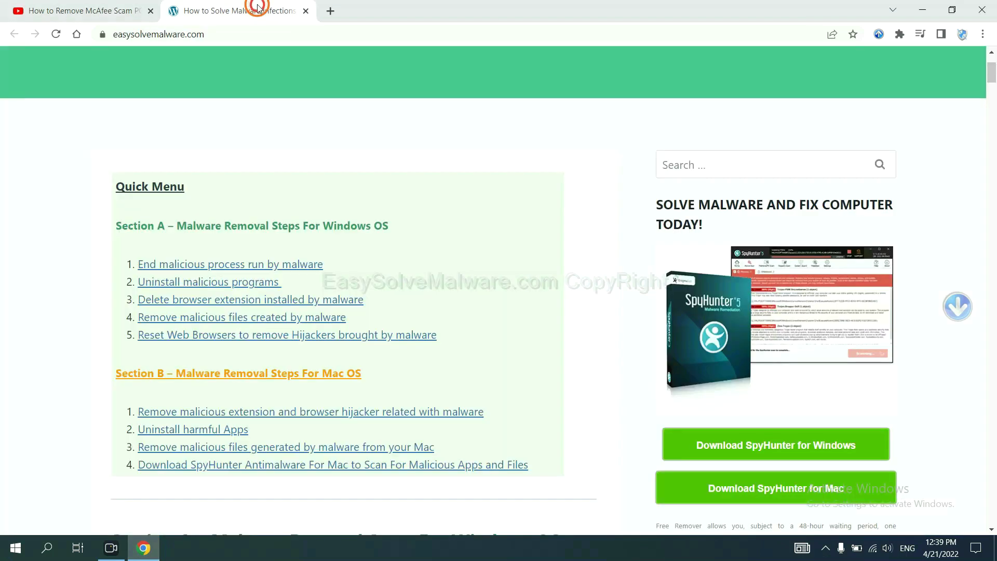
{"action": "scroll", "coordinate": [995, 266], "scroll_direction": "down", "scroll_amount": 4}
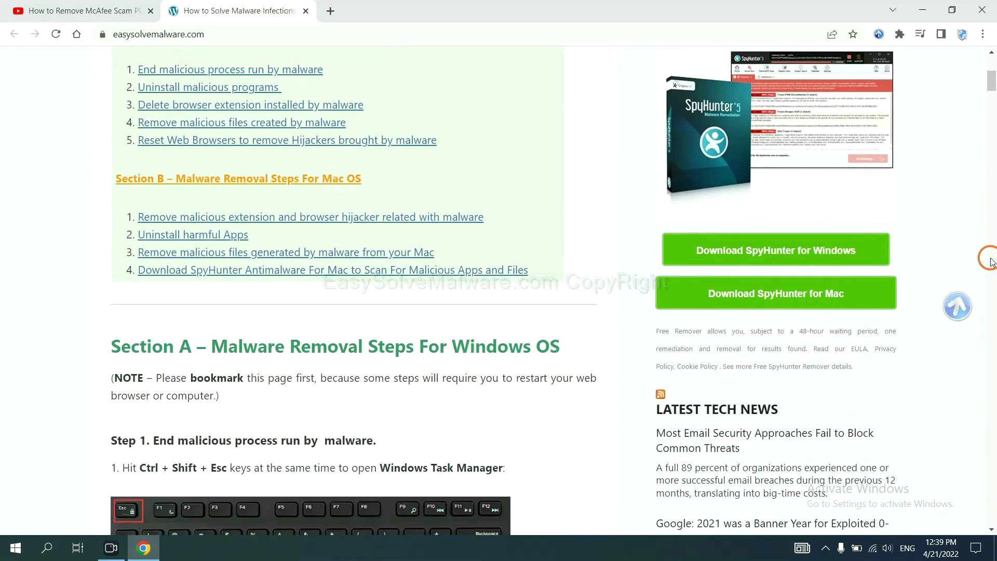
{"action": "left_click", "coordinate": [847, 249]}
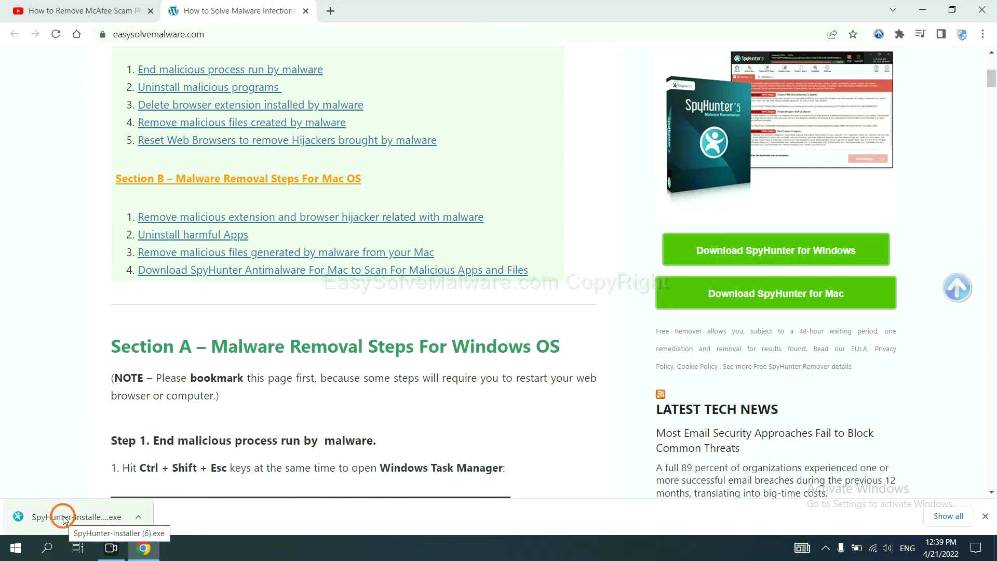
Run the downloaded installer and install SpyHunter 5 in English, accepting the EULA and Privacy Policy
{"action": "left_click", "coordinate": [63, 517]}
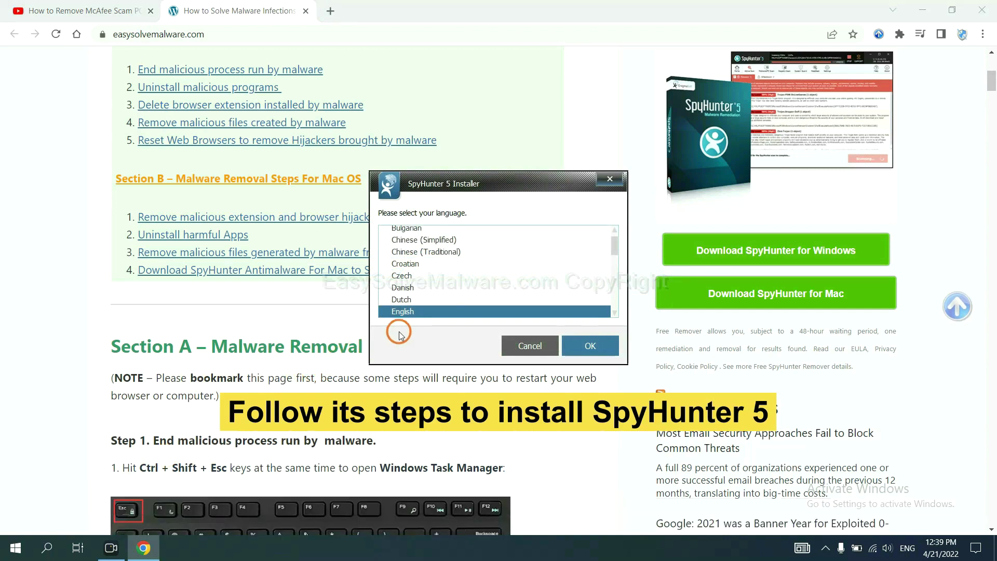
{"action": "left_click", "coordinate": [576, 344]}
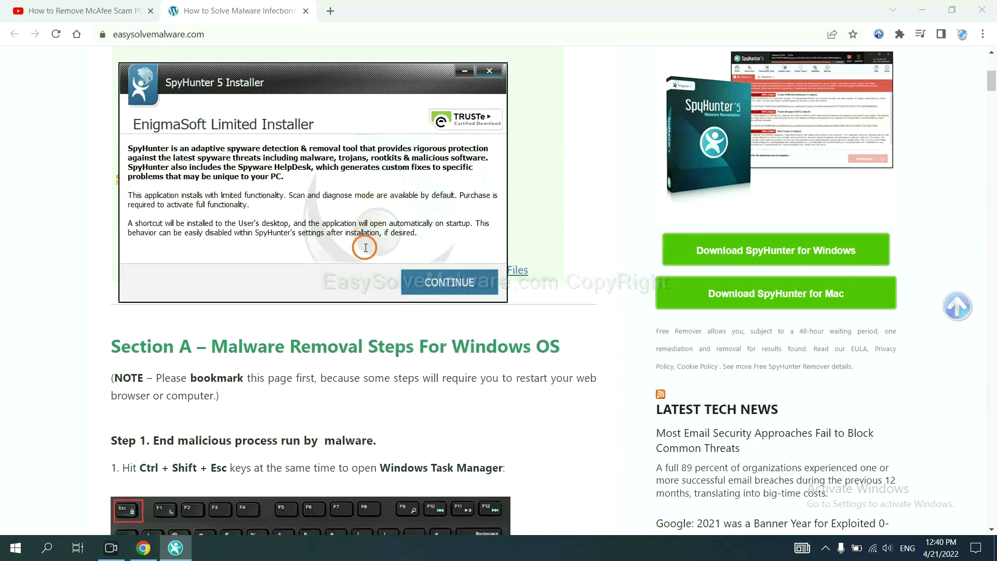
{"action": "left_click", "coordinate": [423, 282]}
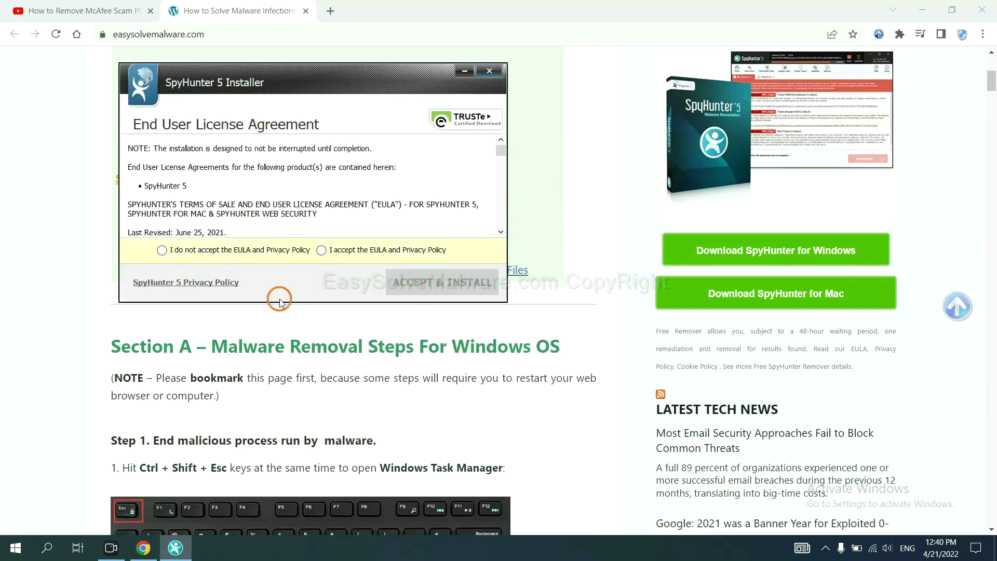
{"action": "left_click", "coordinate": [322, 250]}
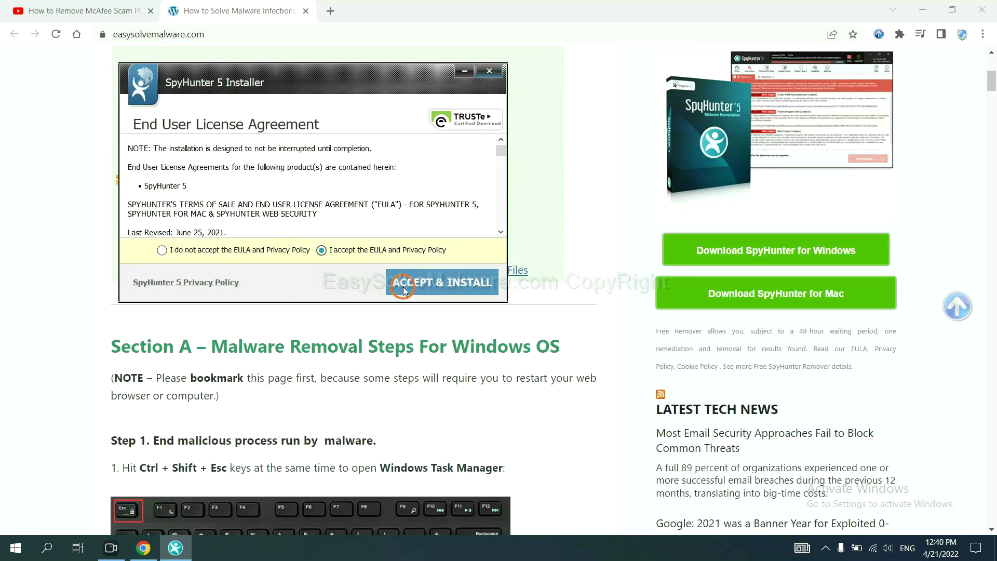
{"action": "left_click", "coordinate": [404, 288]}
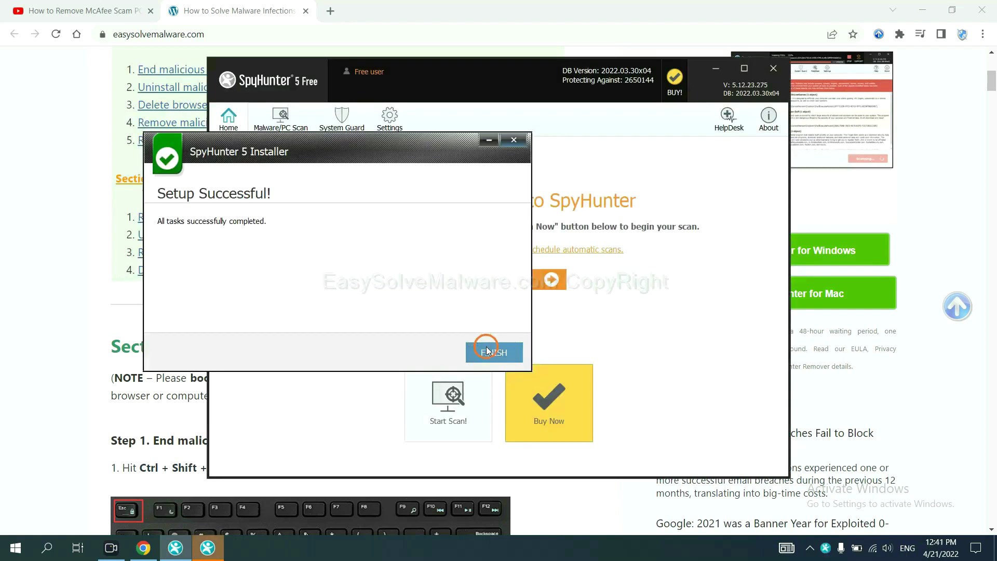
{"action": "left_click", "coordinate": [494, 349]}
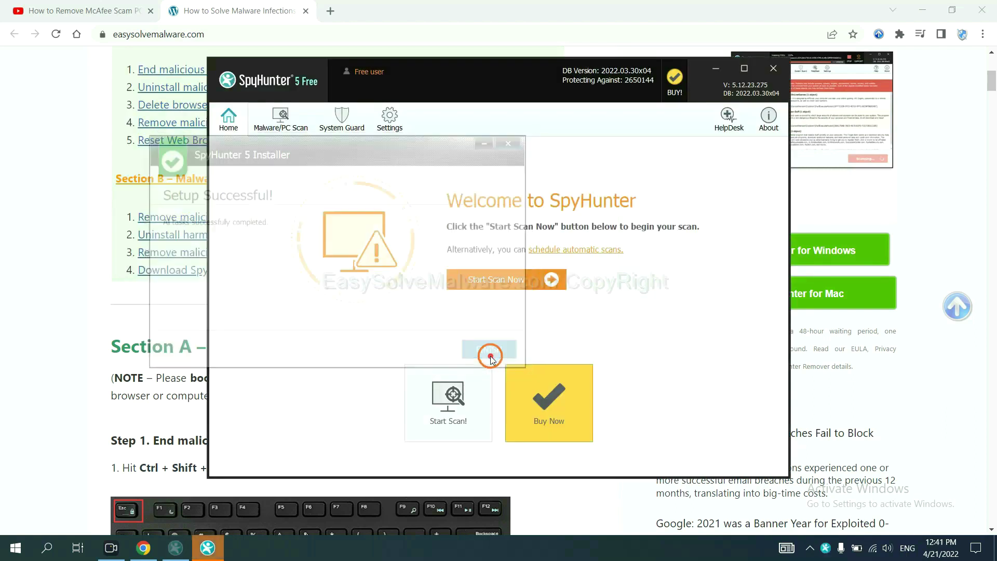
Run a SpyHunter malware scan and continue past the Unknown Objects list
{"action": "left_click", "coordinate": [491, 282]}
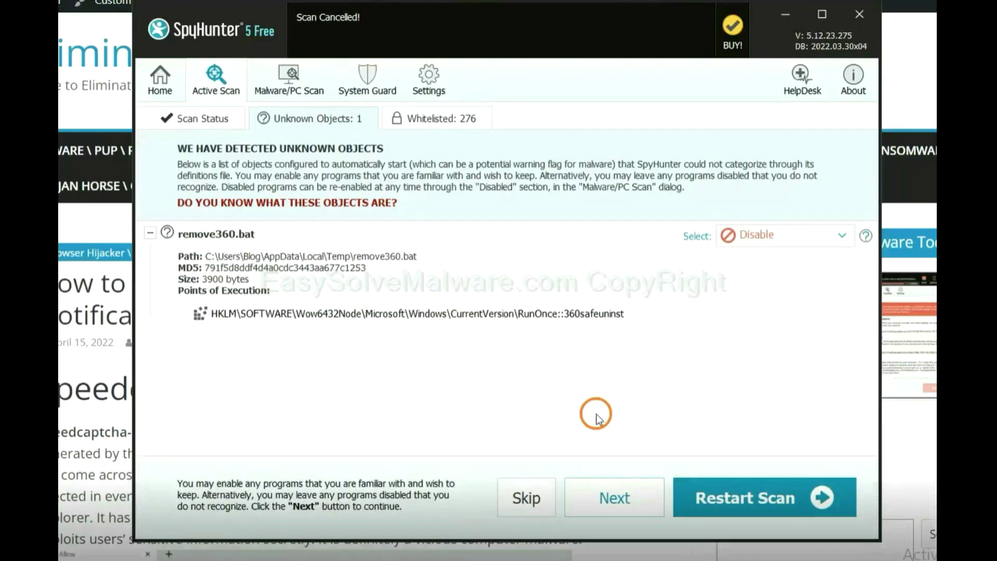
{"action": "left_click", "coordinate": [613, 494]}
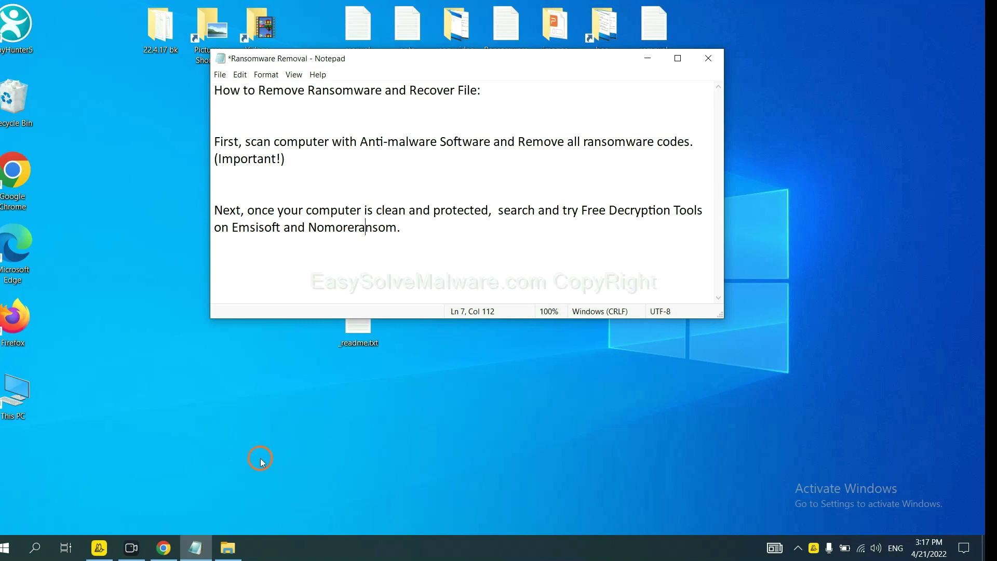
Return to the jhdd removal guide in Chrome and scroll down to its Step 4 decryption tools
{"action": "left_click", "coordinate": [162, 548]}
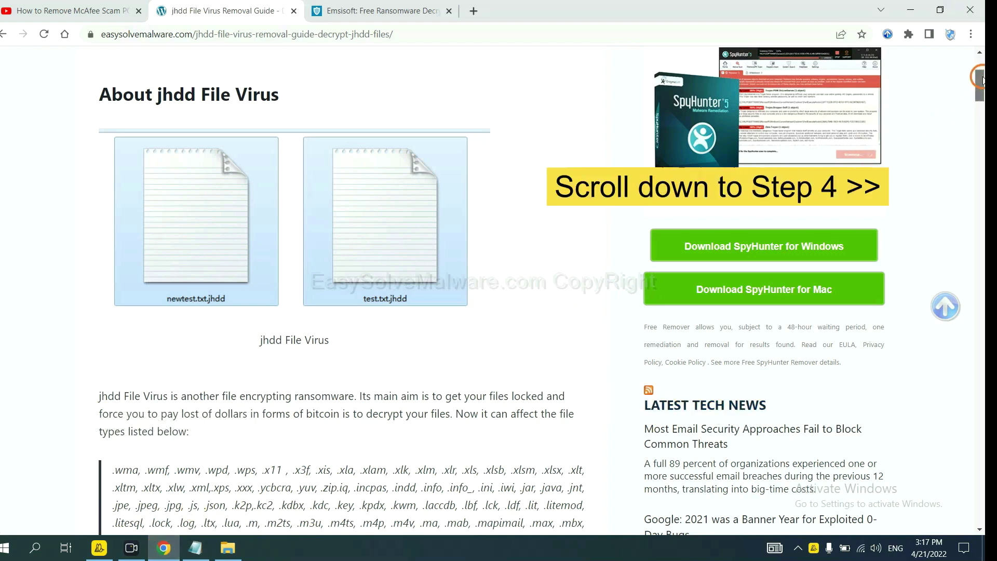
{"action": "left_click_drag", "start_coordinate": [981, 78], "coordinate": [972, 445]}
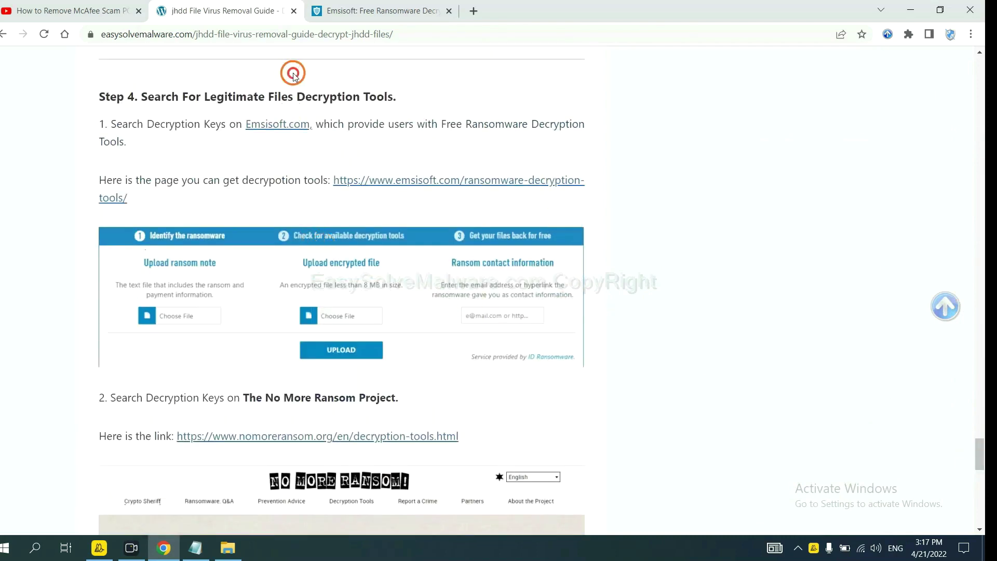
{"action": "scroll", "coordinate": [342, 204], "scroll_direction": "down", "scroll_amount": 1}
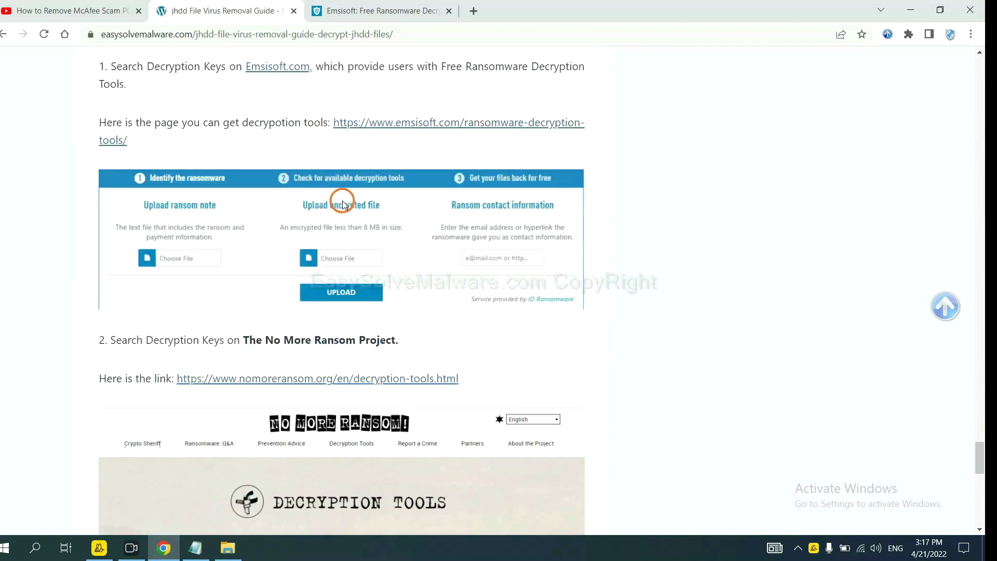
{"action": "scroll", "coordinate": [343, 204], "scroll_direction": "down", "scroll_amount": 2}
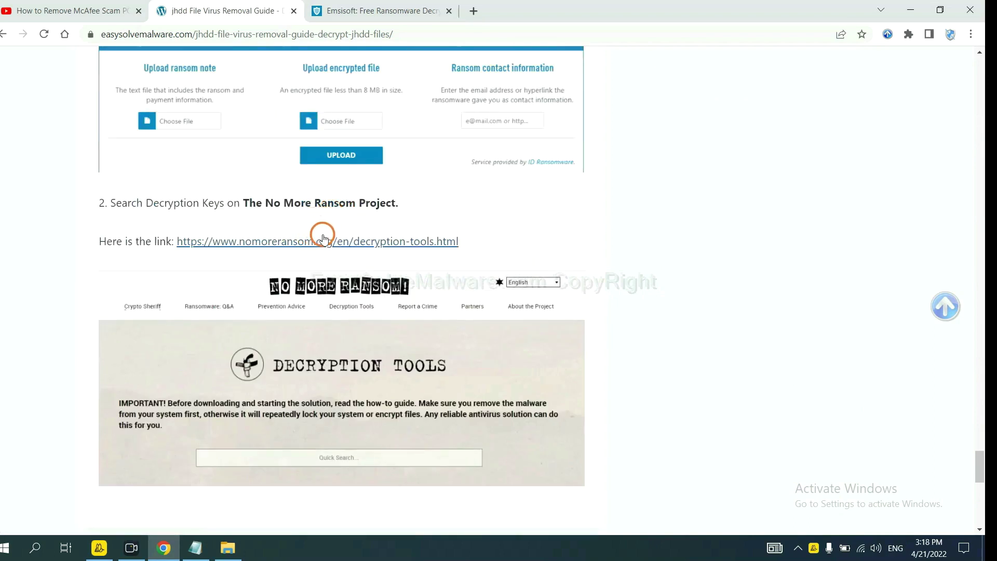
{"action": "scroll", "coordinate": [427, 238], "scroll_direction": "up", "scroll_amount": 4}
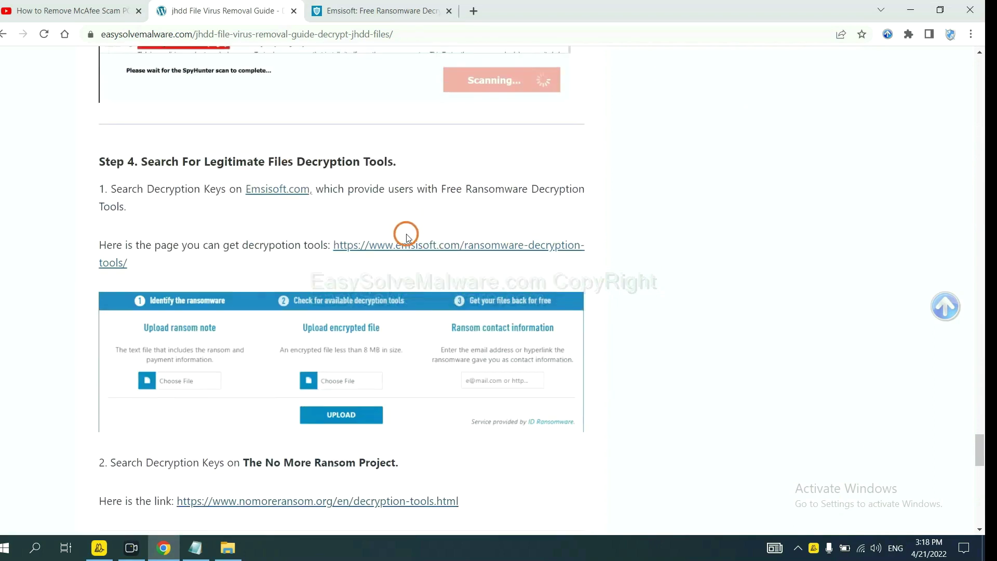
Open the emsisoft.com/ransomware-decryption-tools link and scroll to the identify-ransomware upload form
{"action": "left_click", "coordinate": [408, 243]}
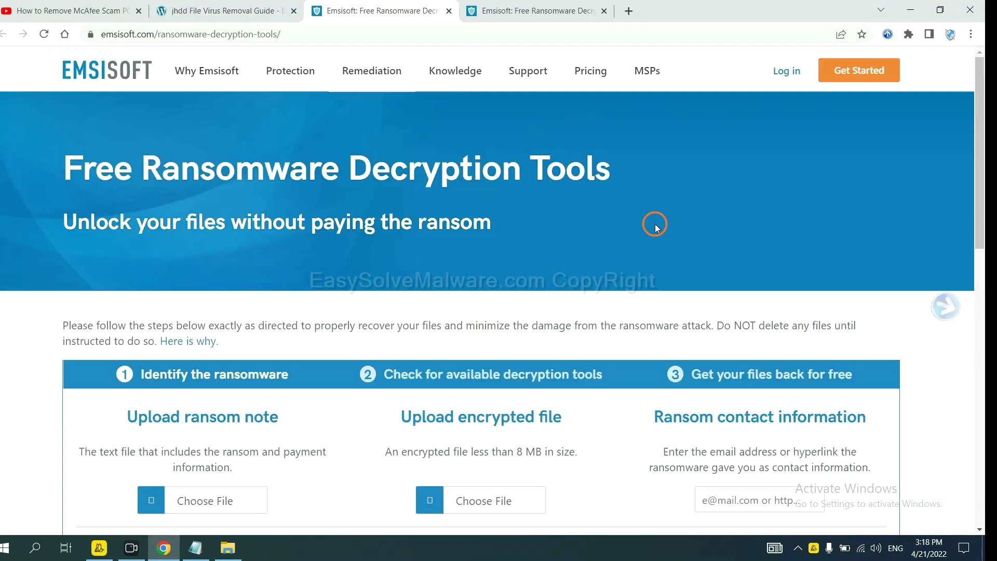
{"action": "scroll", "coordinate": [649, 221], "scroll_direction": "down", "scroll_amount": 3}
{"action": "scroll", "coordinate": [647, 220], "scroll_direction": "down", "scroll_amount": 1}
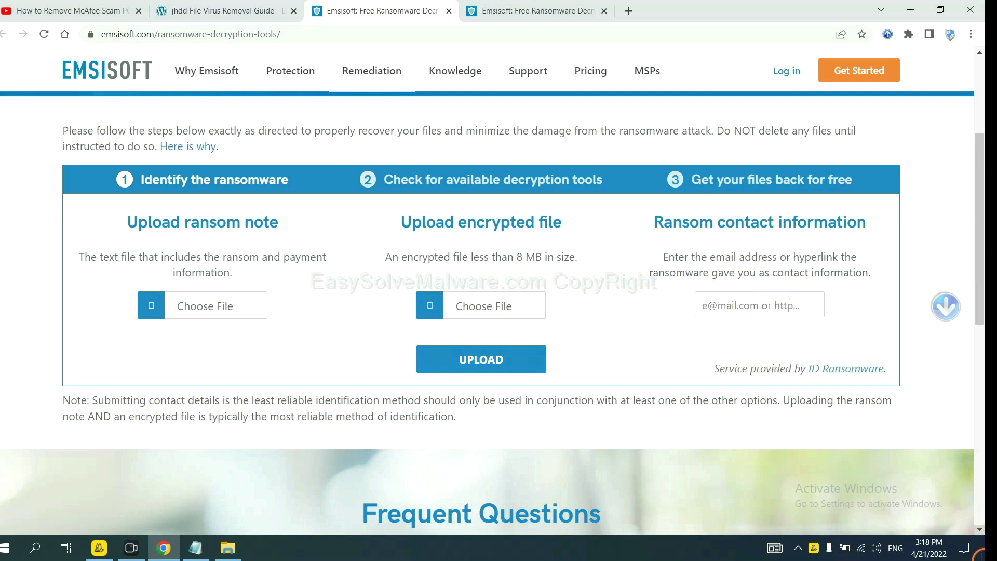
Open the _readme.txt ransom note from the desktop and select its first contact e-mail address
{"action": "key", "text": "super+d"}
{"action": "double_click", "coordinate": [368, 319]}
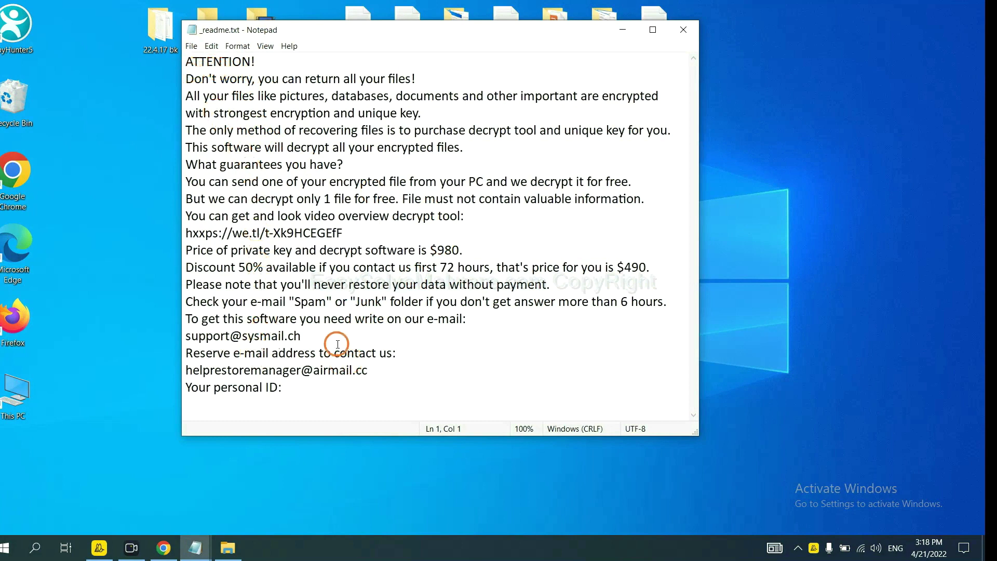
{"action": "left_click_drag", "start_coordinate": [319, 336], "coordinate": [161, 331]}
{"action": "key", "text": "ctrl+c"}
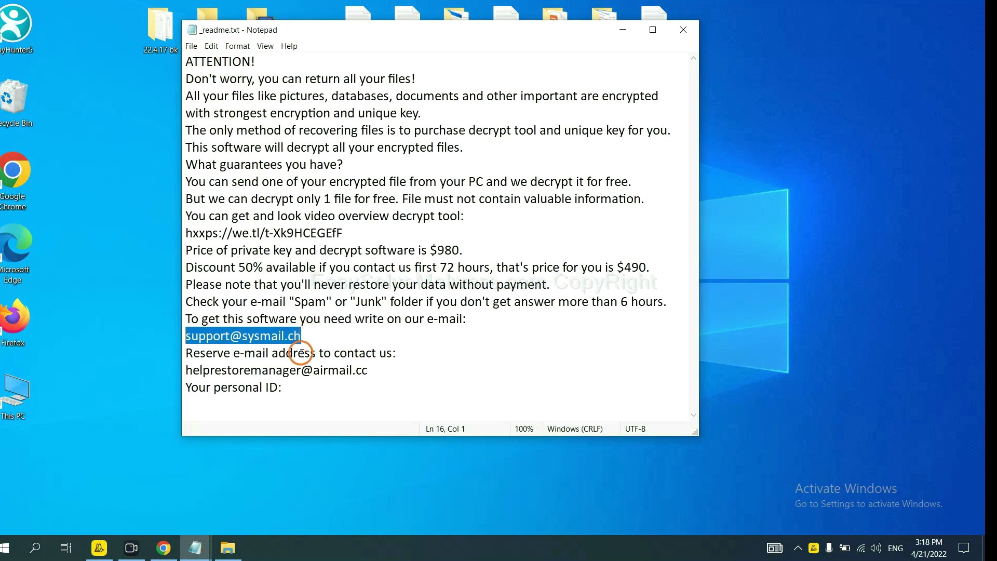
Paste the copied contact e-mail into Emsisoft's Ransom contact information box and upload it
{"action": "left_click", "coordinate": [162, 551]}
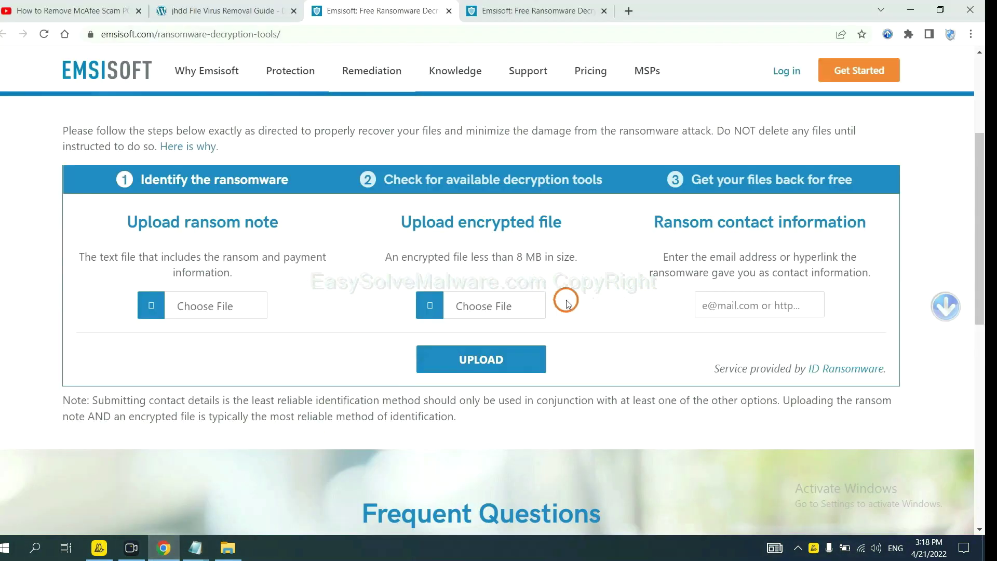
{"action": "left_click", "coordinate": [755, 306]}
{"action": "key", "text": "ctrl+v"}
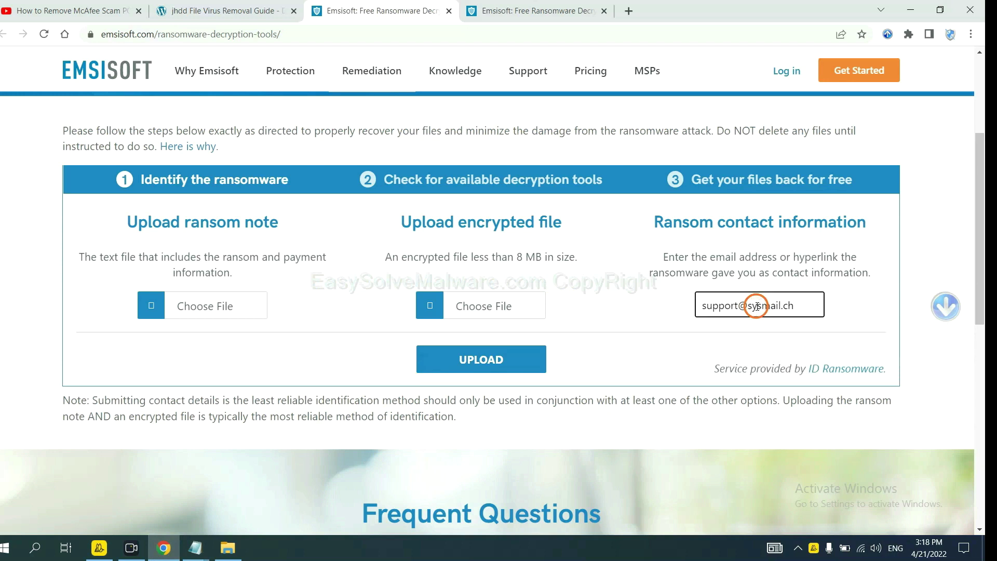
{"action": "left_click", "coordinate": [522, 358]}
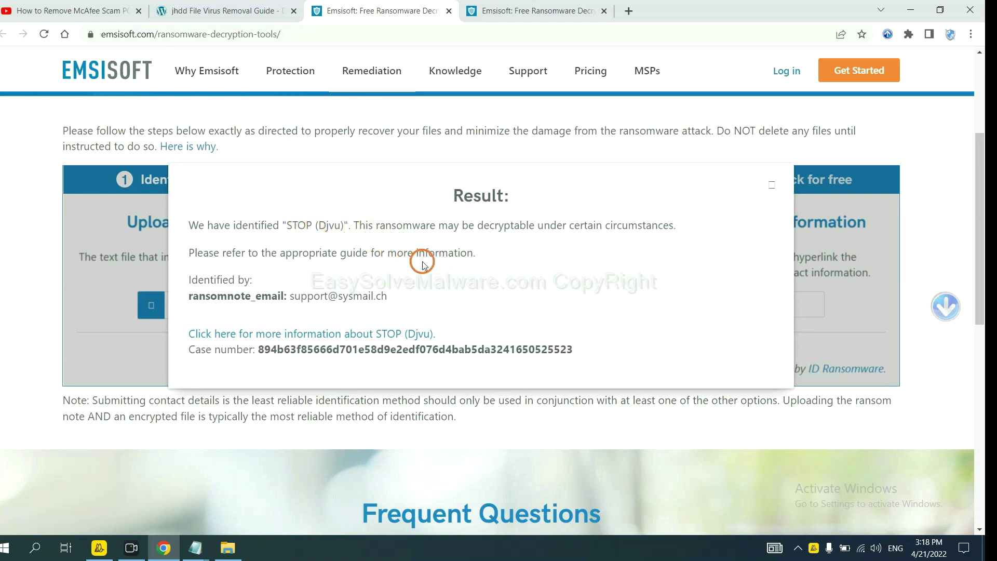
Open the 'more information about STOP (Djvu)' blog article and scroll through it
{"action": "left_click", "coordinate": [321, 335]}
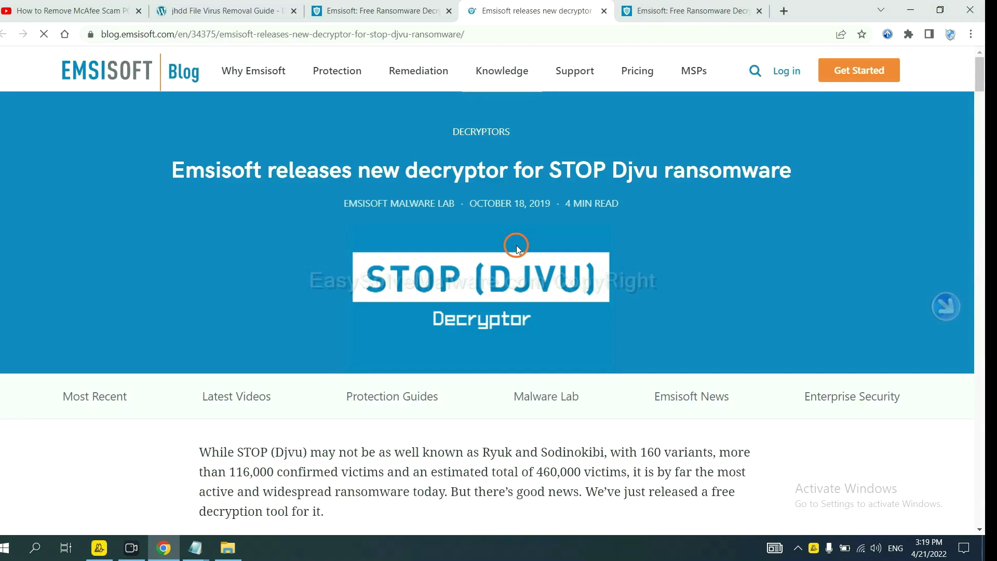
{"action": "scroll", "coordinate": [517, 244], "scroll_direction": "down", "scroll_amount": 5}
{"action": "scroll", "coordinate": [497, 222], "scroll_direction": "down", "scroll_amount": 18}
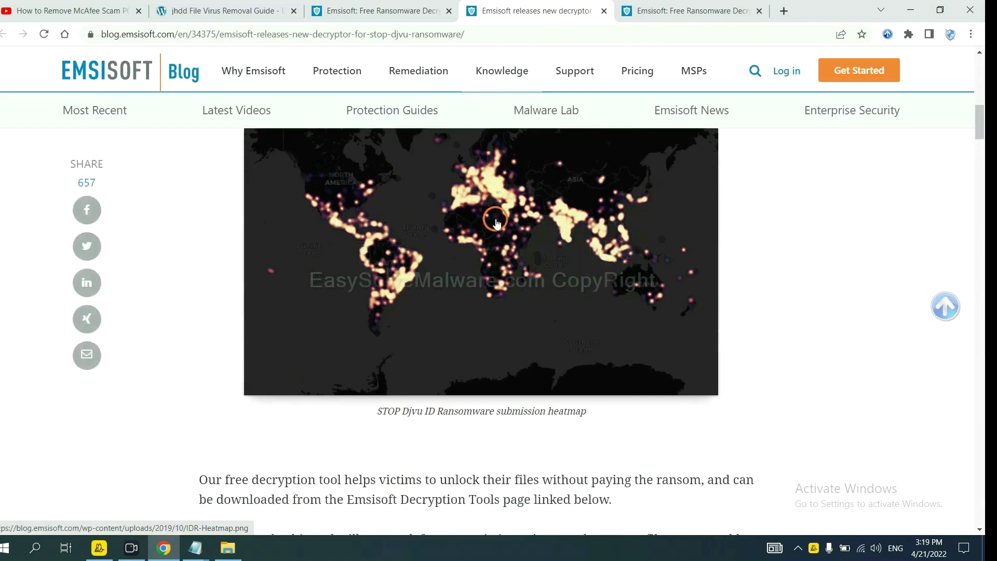
{"action": "scroll", "coordinate": [496, 219], "scroll_direction": "down", "scroll_amount": 12}
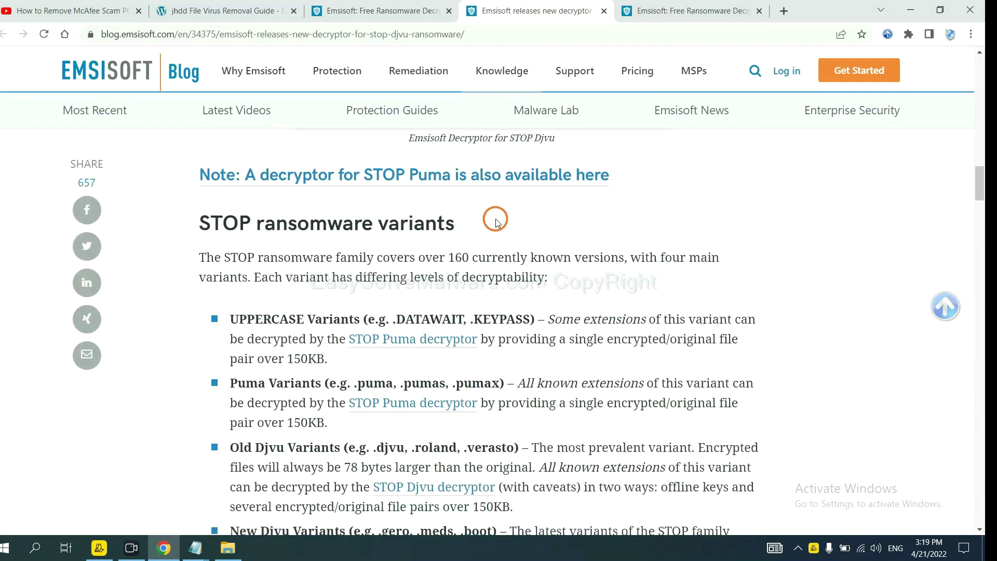
{"action": "scroll", "coordinate": [494, 219], "scroll_direction": "up", "scroll_amount": 2}
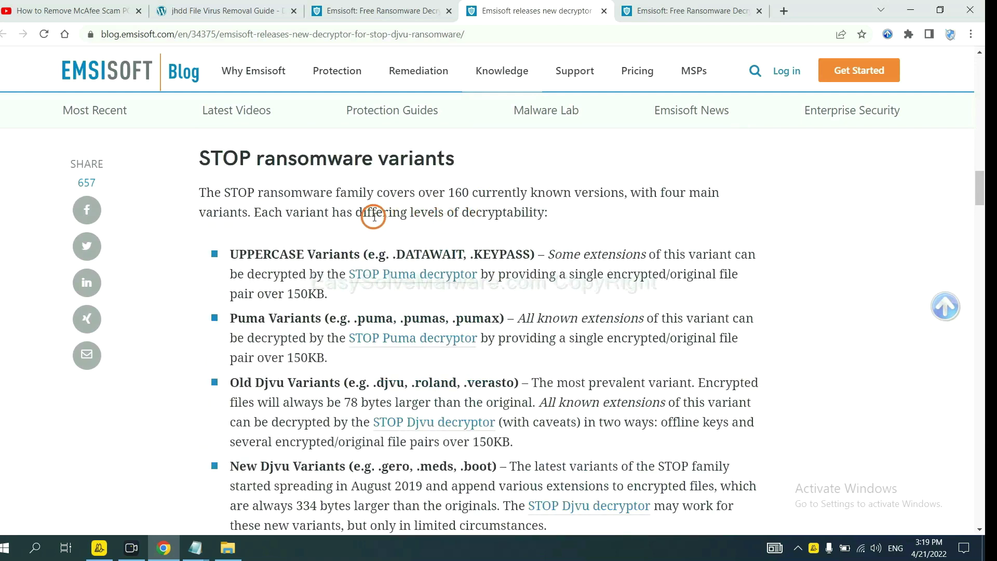
{"action": "scroll", "coordinate": [379, 260], "scroll_direction": "down", "scroll_amount": 1}
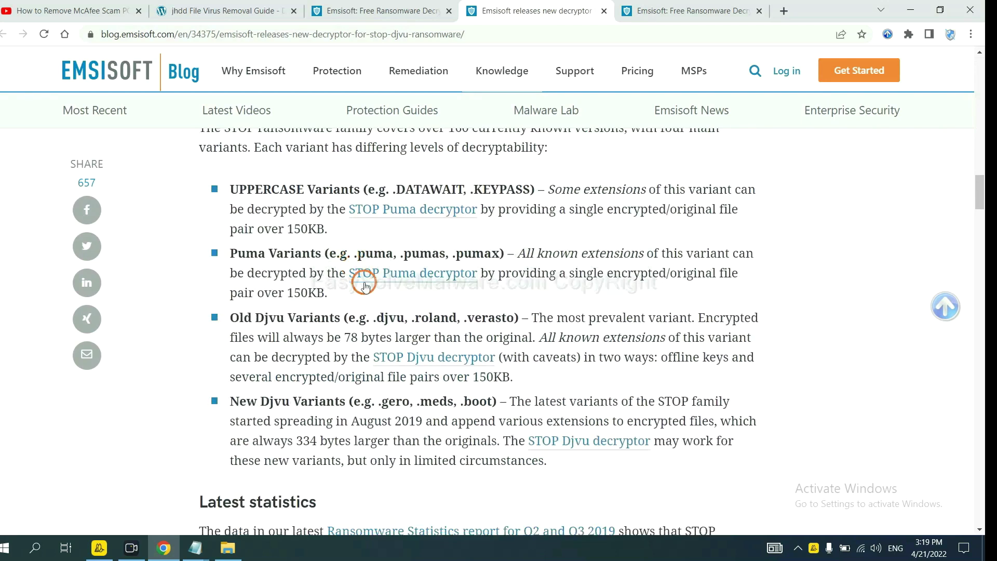
{"action": "scroll", "coordinate": [364, 285], "scroll_direction": "down", "scroll_amount": 2}
{"action": "scroll", "coordinate": [368, 275], "scroll_direction": "down", "scroll_amount": 1}
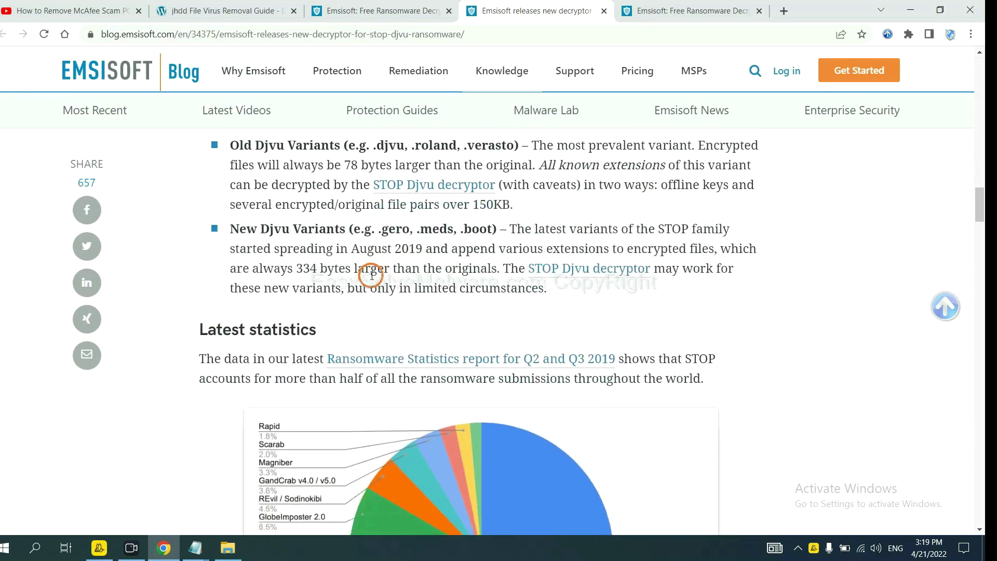
Open the Emsisoft Decryptor for STOP Djvu page and scroll down to its DOWNLOAD section
{"action": "left_click", "coordinate": [571, 249]}
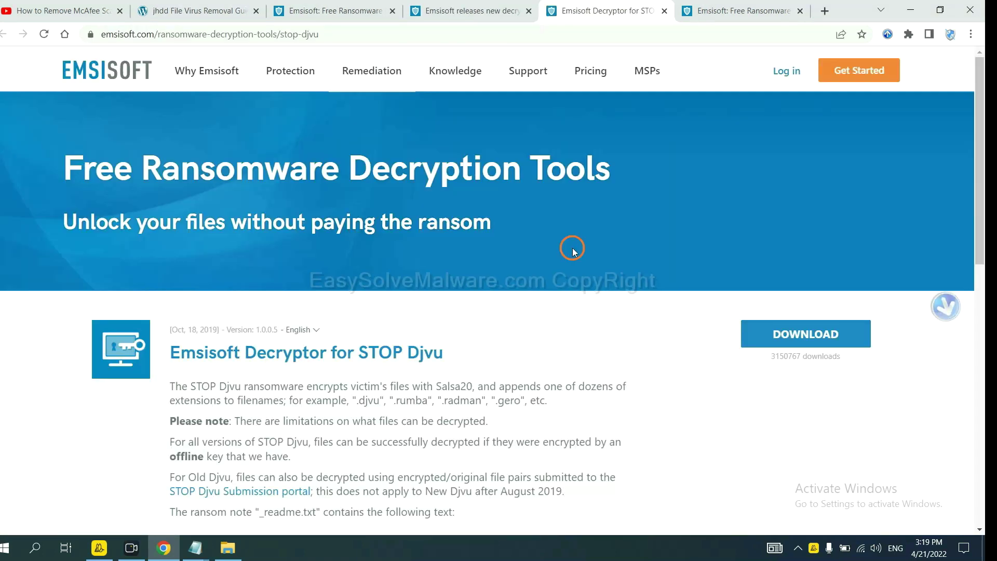
{"action": "scroll", "coordinate": [574, 248], "scroll_direction": "down", "scroll_amount": 2}
{"action": "scroll", "coordinate": [573, 249], "scroll_direction": "down", "scroll_amount": 1}
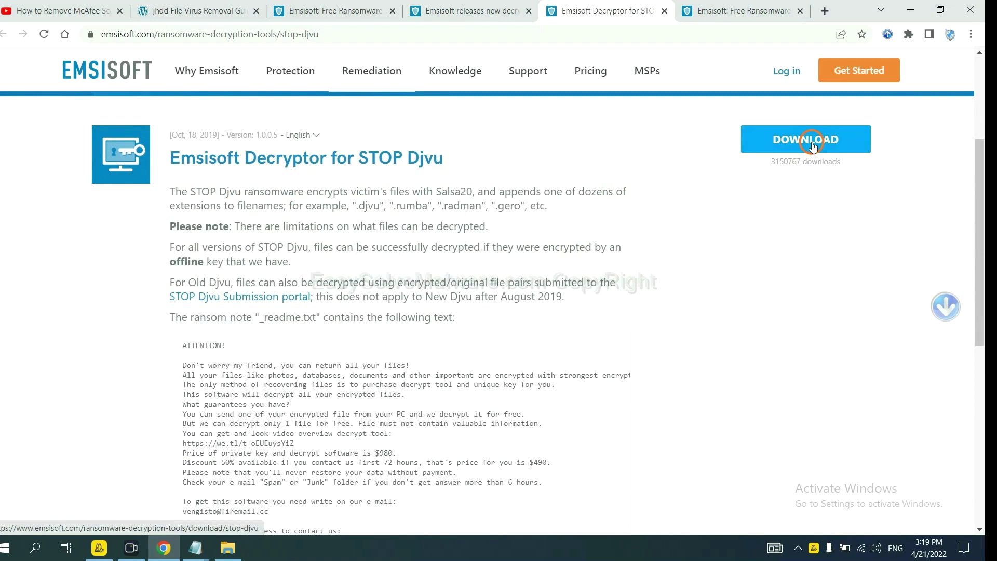
Go back to the jhdd guide and open the nomoreransom.org decryption tools page
{"action": "left_click", "coordinate": [156, 12]}
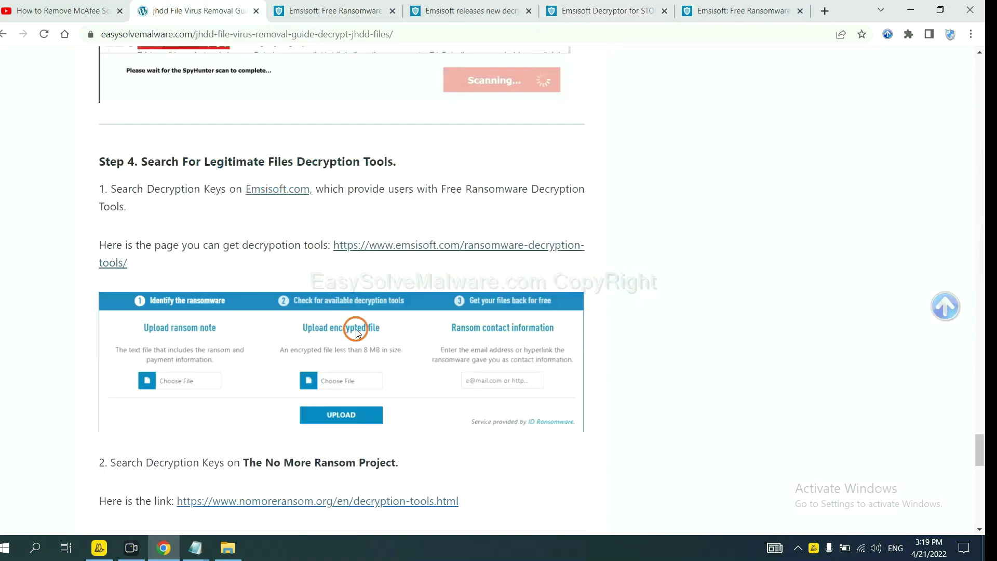
{"action": "scroll", "coordinate": [357, 333], "scroll_direction": "down", "scroll_amount": 6}
{"action": "left_click", "coordinate": [362, 178]}
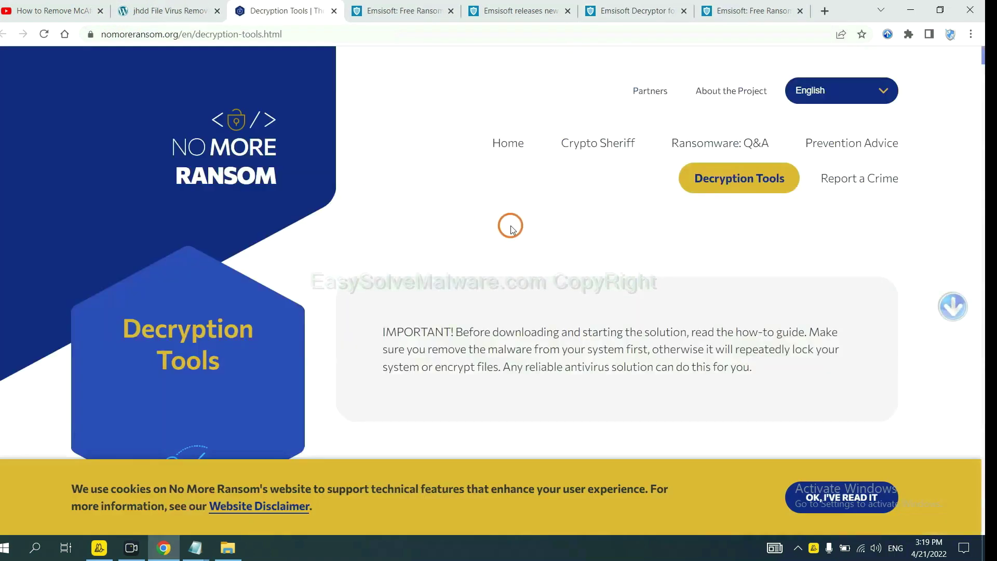
{"action": "scroll", "coordinate": [510, 228], "scroll_direction": "down", "scroll_amount": 4}
Quick-search the decryption tools for 'djvu' and expand the djvu Ransom decryptor entry
{"action": "left_click", "coordinate": [494, 303]}
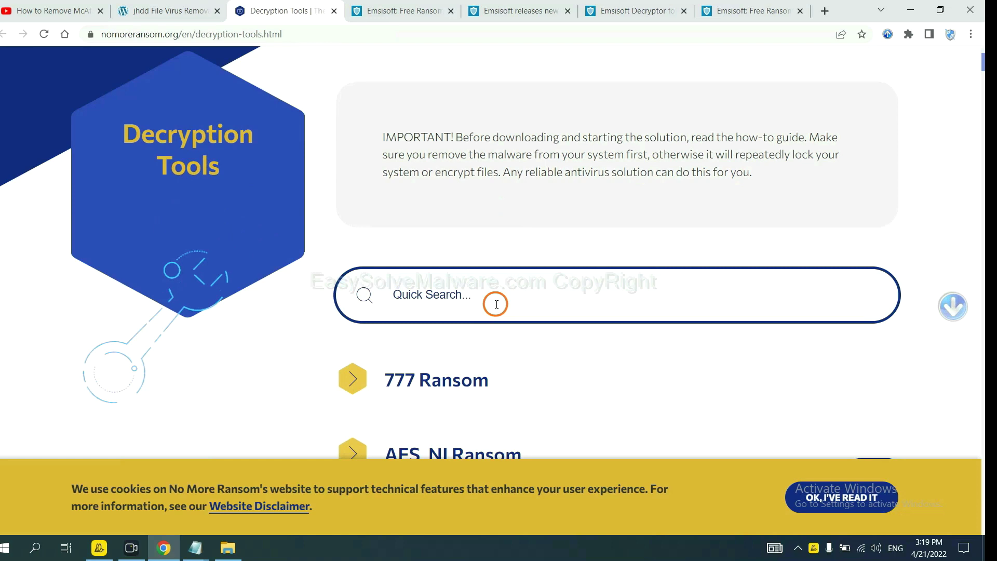
{"action": "type", "text": "djv"}
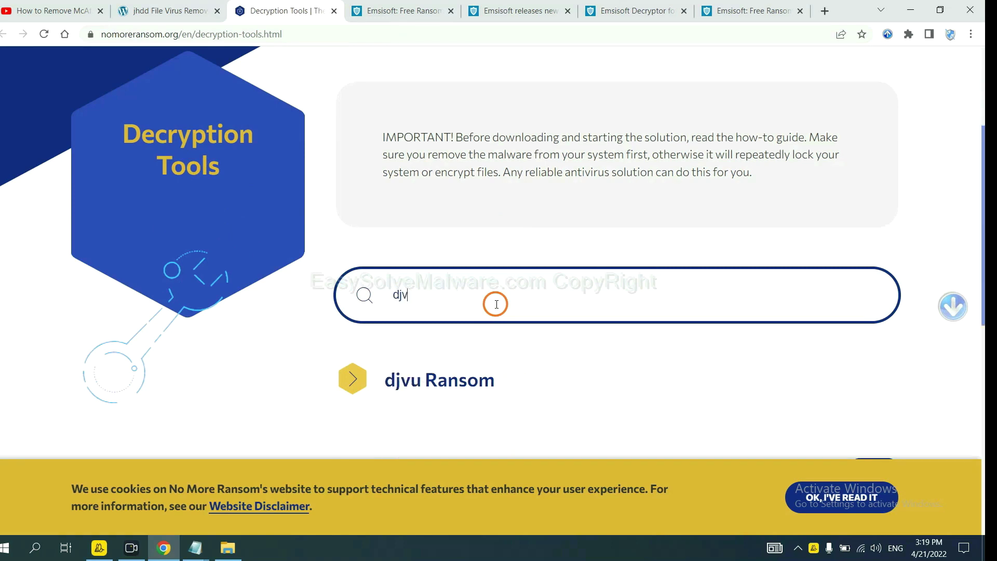
{"action": "type", "text": "u"}
{"action": "scroll", "coordinate": [465, 362], "scroll_direction": "down", "scroll_amount": 2}
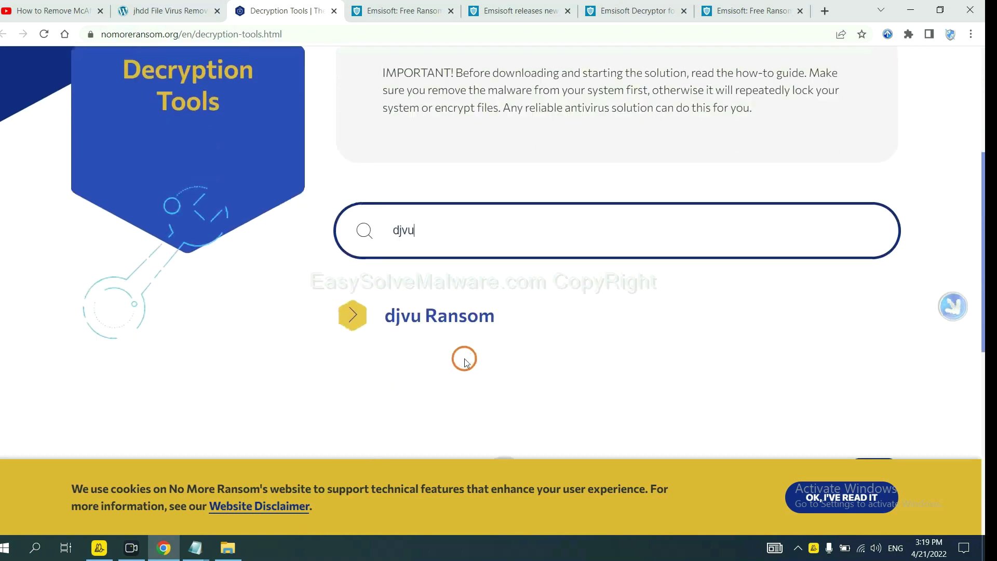
{"action": "left_click", "coordinate": [457, 316]}
{"action": "scroll", "coordinate": [536, 358], "scroll_direction": "down", "scroll_amount": 3}
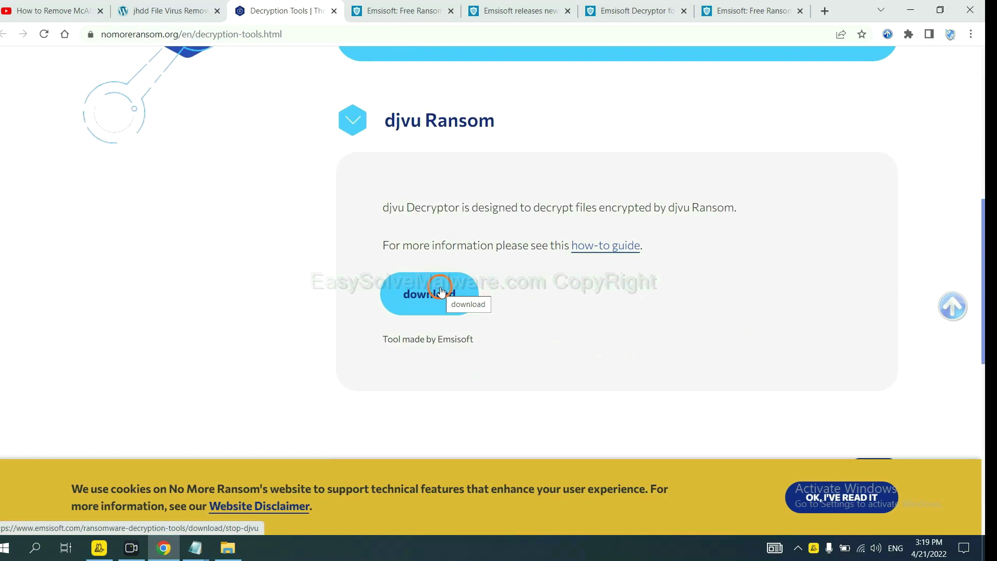
{"action": "scroll", "coordinate": [608, 289], "scroll_direction": "up", "scroll_amount": 9}
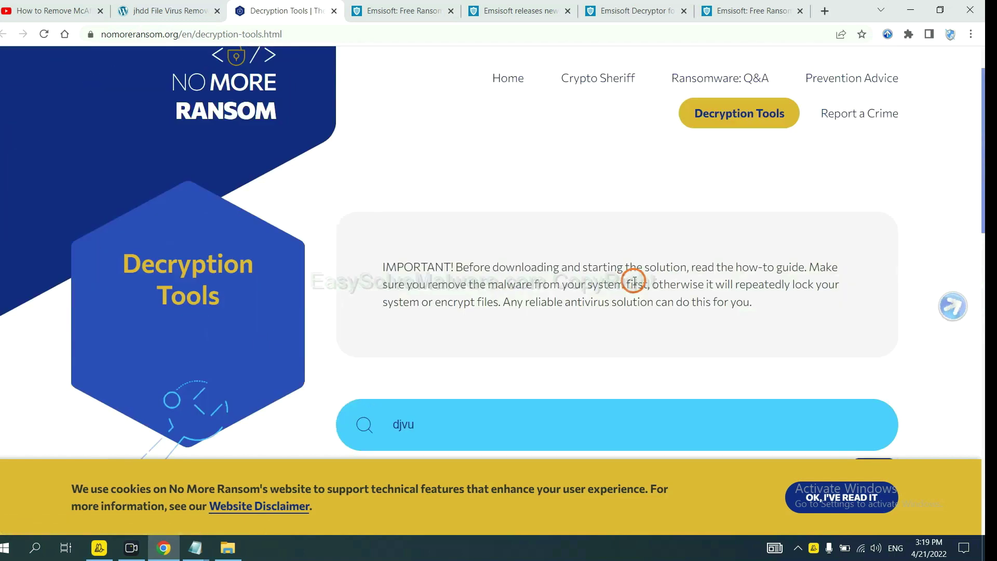